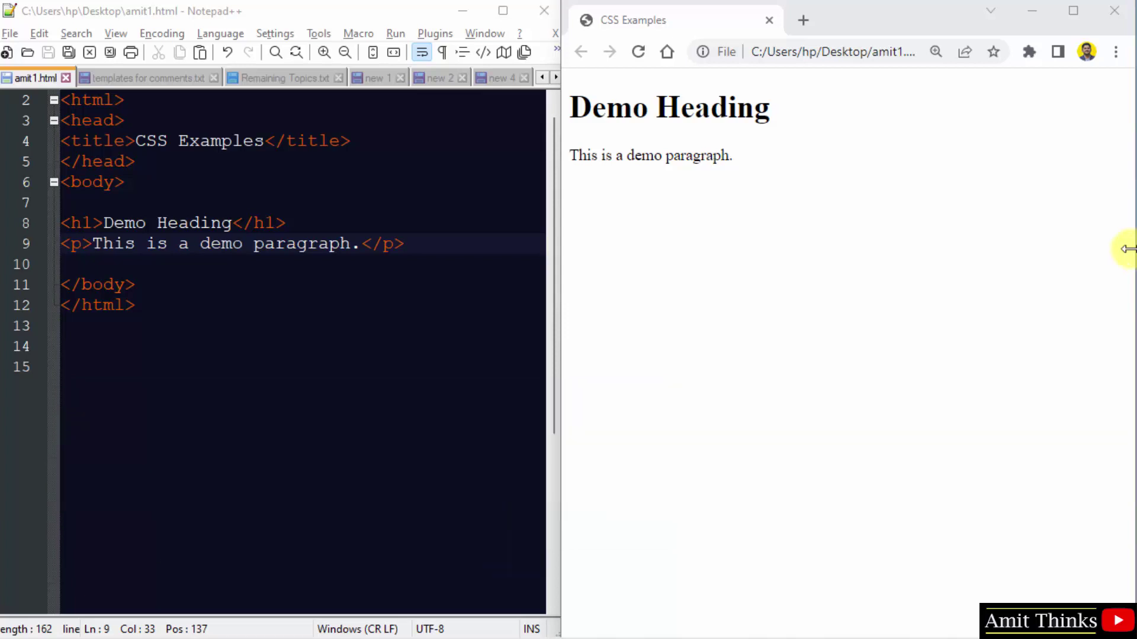
Compare the heading and paragraph code with the rendered demo page in Chrome
{"action": "left_click", "coordinate": [210, 223]}
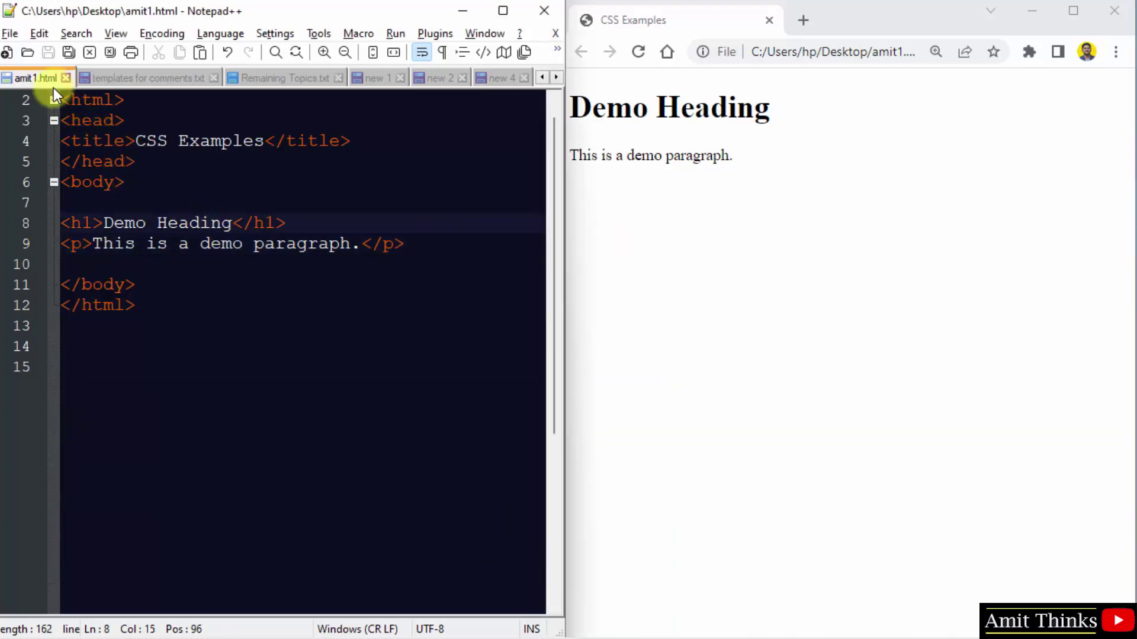
{"action": "left_click", "coordinate": [639, 169]}
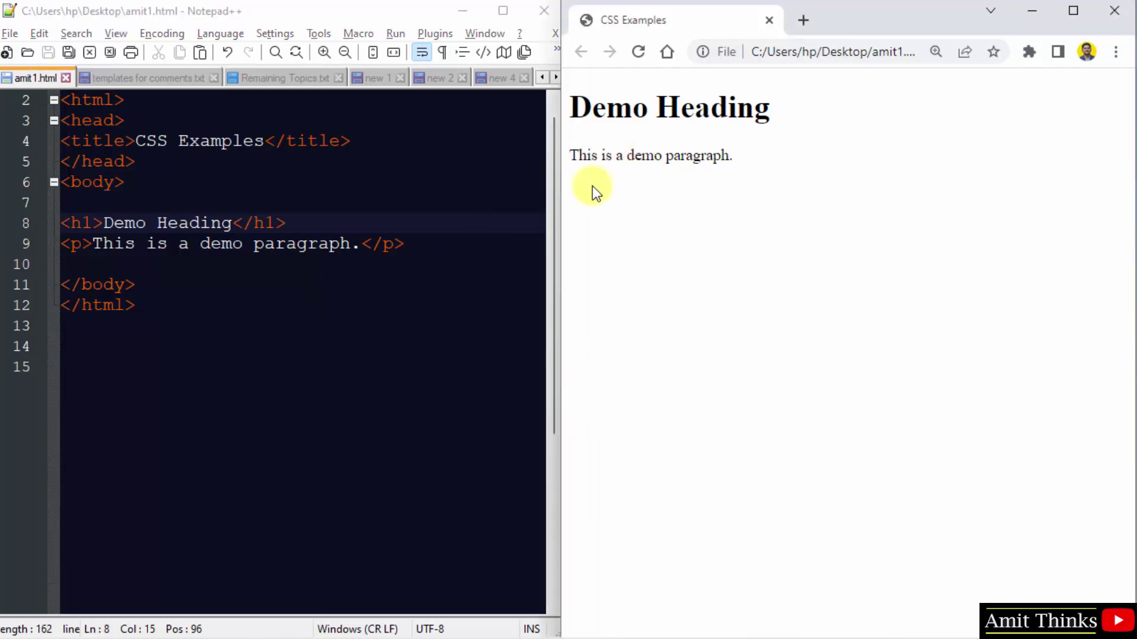
{"action": "left_click", "coordinate": [73, 223]}
{"action": "double_click", "coordinate": [78, 222]}
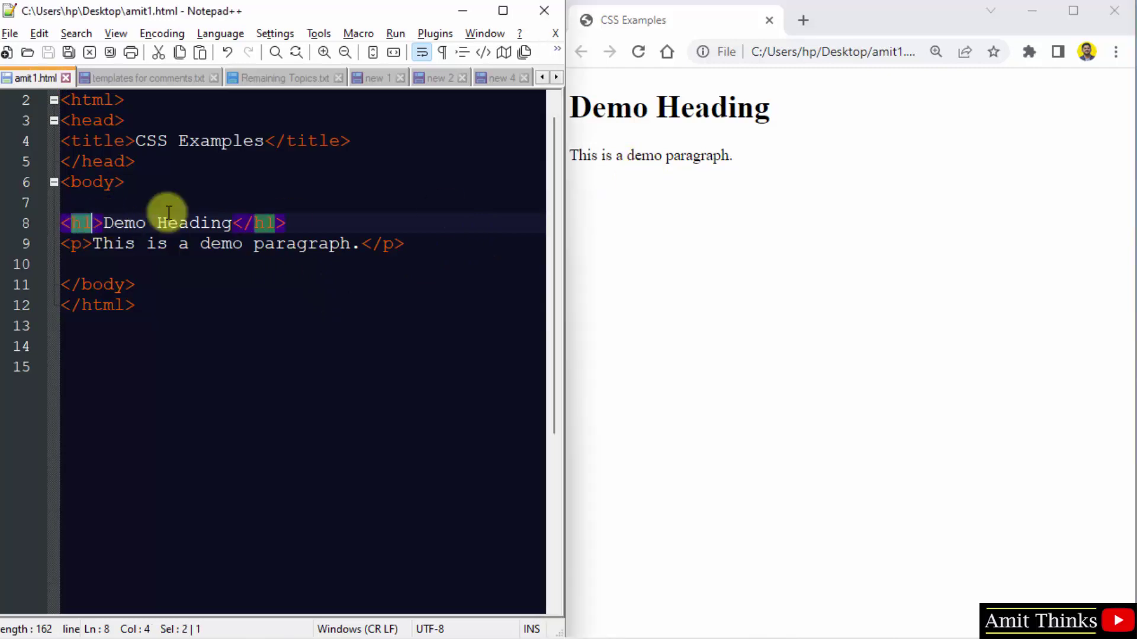
{"action": "left_click", "coordinate": [745, 96]}
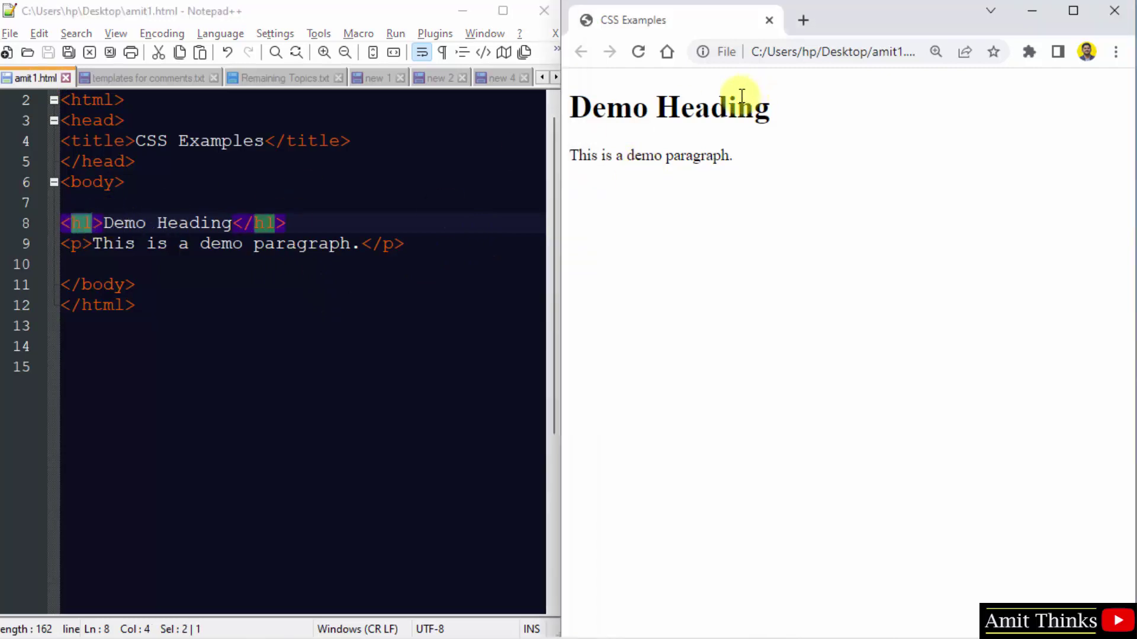
{"action": "left_click", "coordinate": [89, 248]}
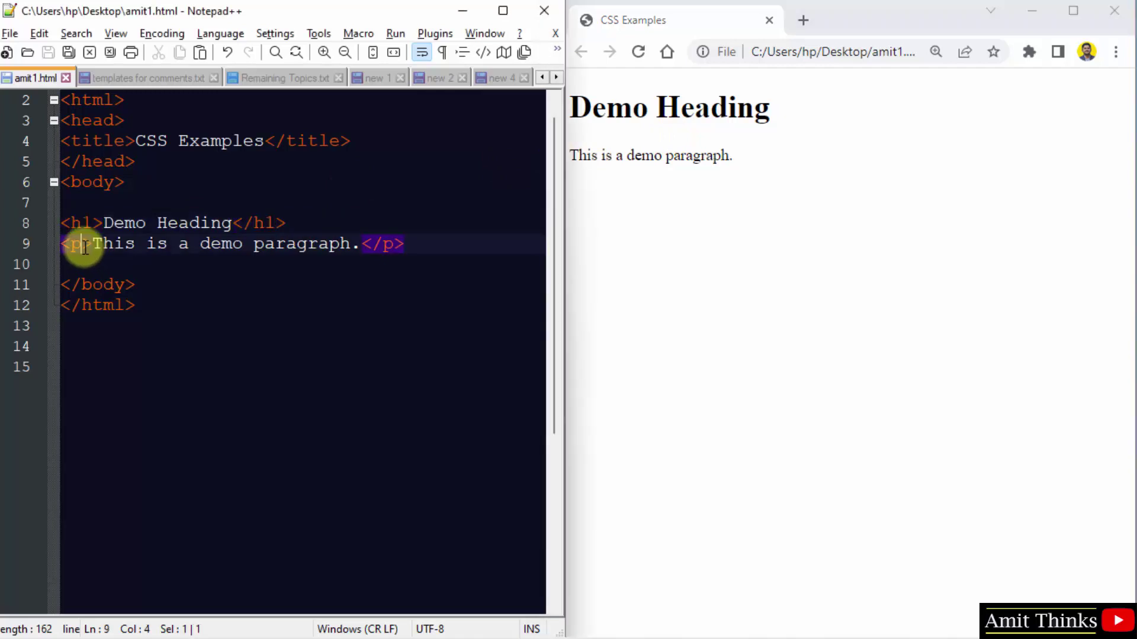
Append ' - Set Border Style' to the page title and reload Chrome to show it
{"action": "left_click", "coordinate": [269, 141]}
{"action": "type", "text": "- S"}
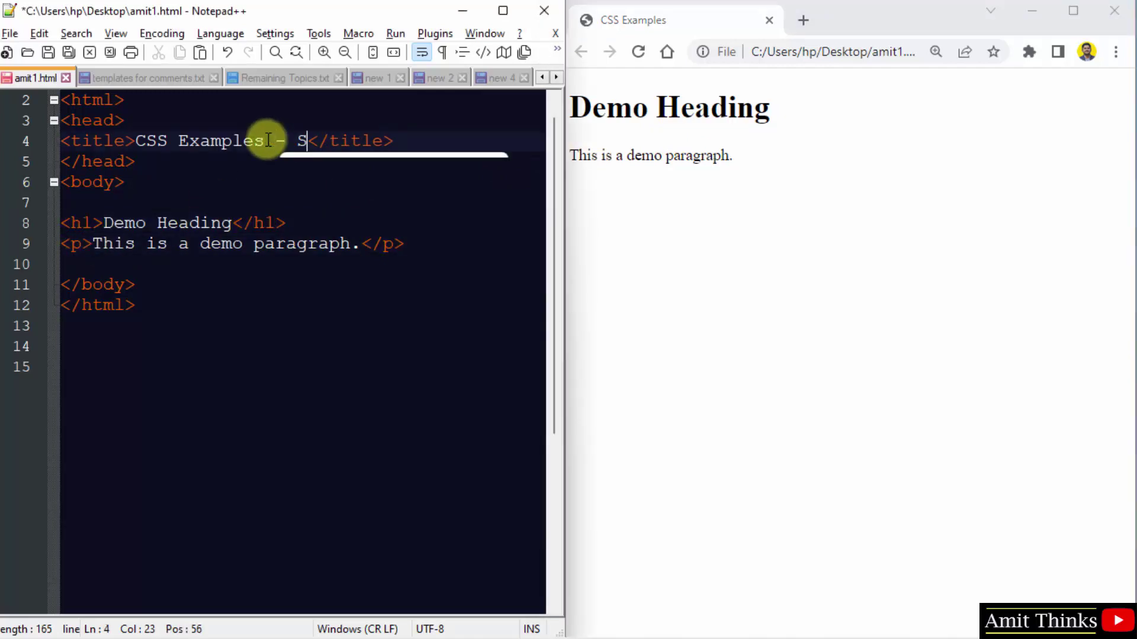
{"action": "type", "text": "et Border "}
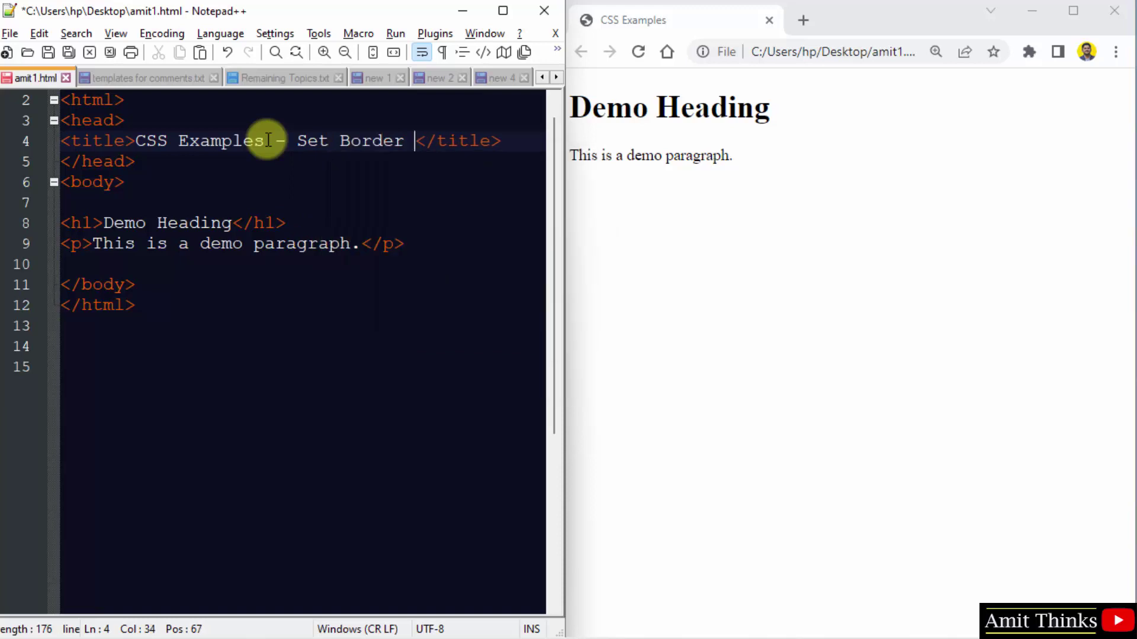
{"action": "type", "text": "Style"}
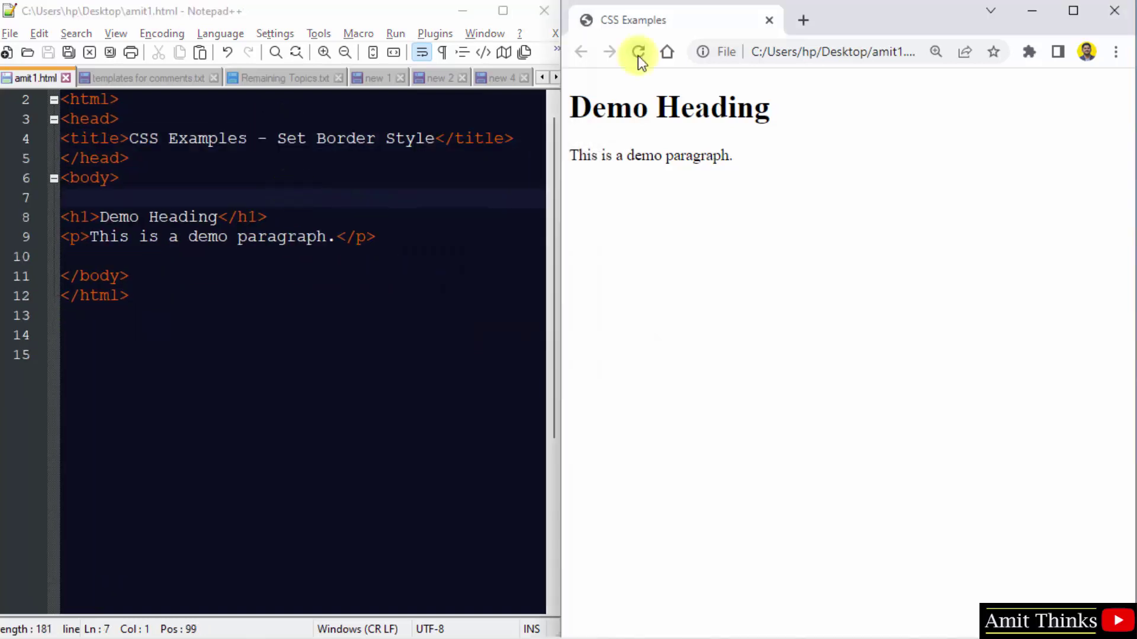
{"action": "left_click", "coordinate": [638, 52]}
{"action": "left_click", "coordinate": [248, 139]}
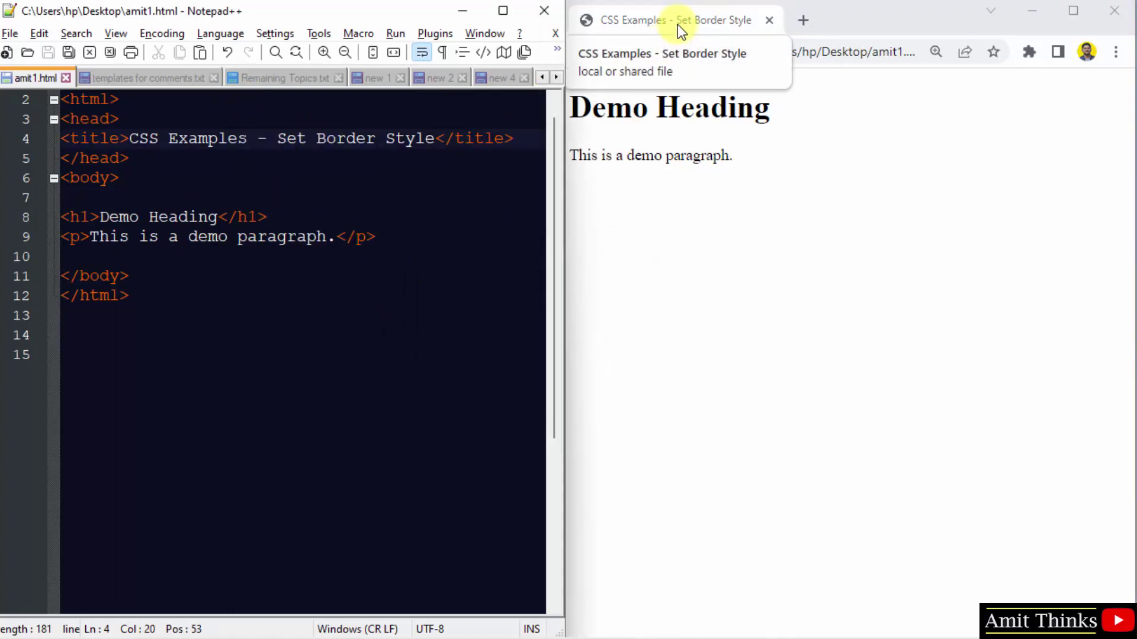
{"action": "left_click", "coordinate": [304, 252]}
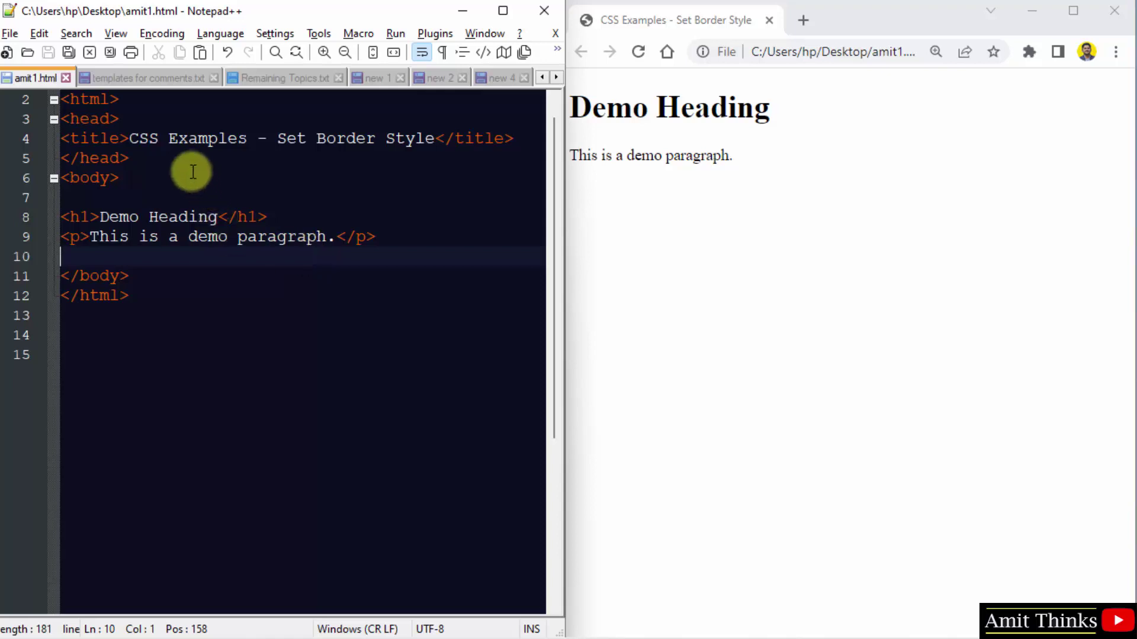
Tidy the blank lines in the style block and open space inside the p rule
{"action": "left_click", "coordinate": [525, 142]}
{"action": "key", "text": "Return"}
{"action": "key", "text": "Return"}
{"action": "type", "text": "<s"}
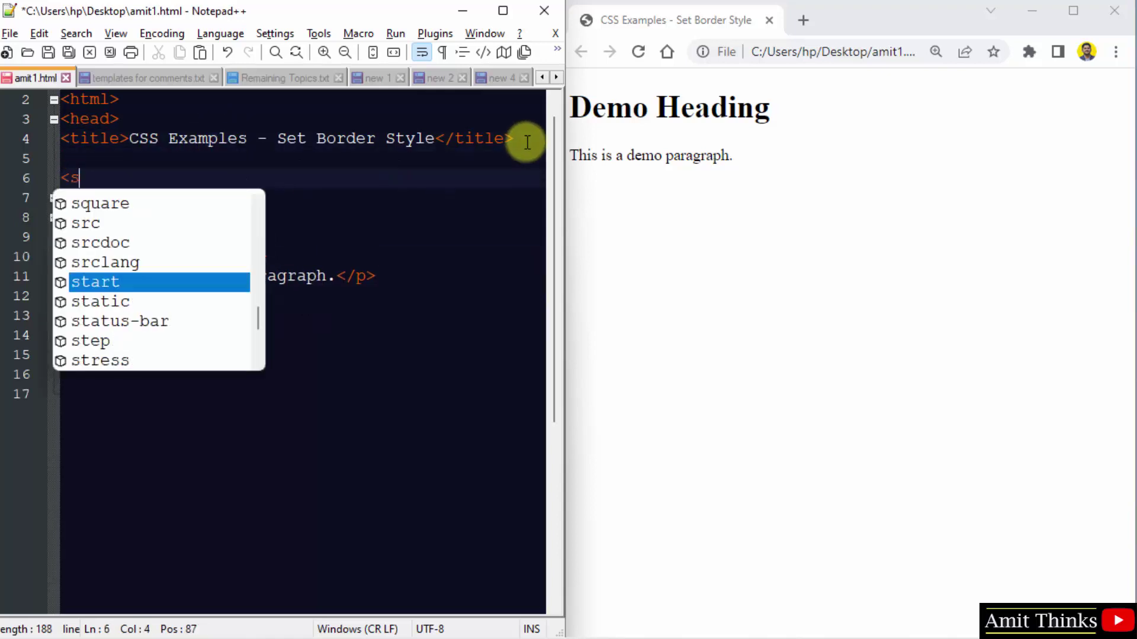
{"action": "type", "text": "tyle>"}
{"action": "key", "text": "Return"}
{"action": "key", "text": "Return"}
{"action": "key", "text": "Return"}
{"action": "type", "text": "</"}
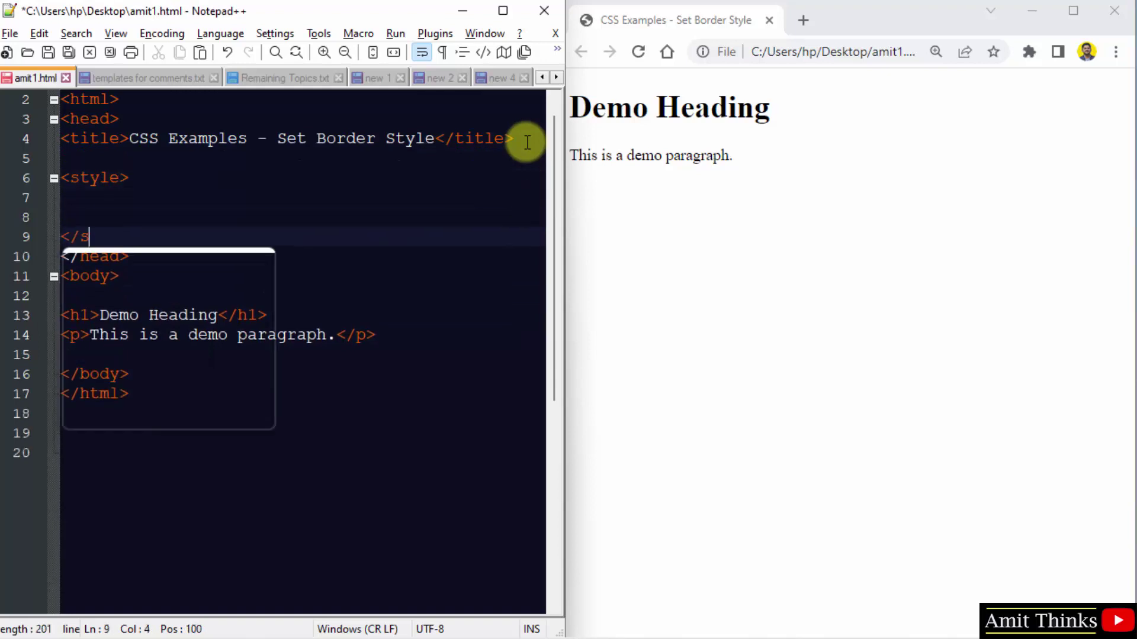
{"action": "type", "text": "style>"}
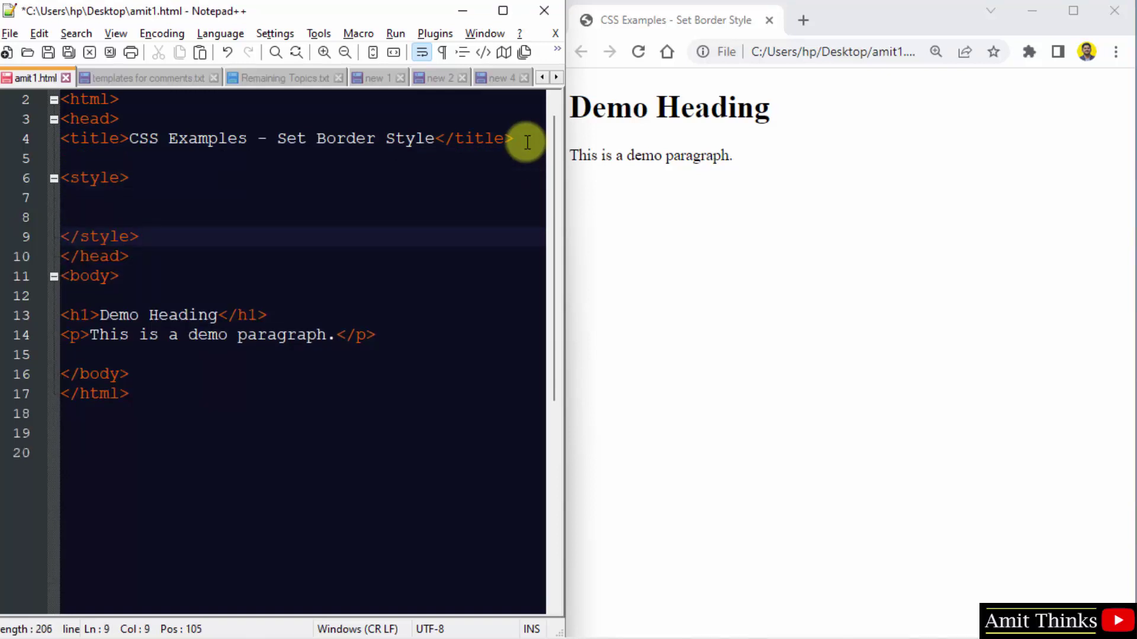
{"action": "key", "text": "Up"}
{"action": "key", "text": "Up"}
{"action": "key", "text": "Up"}
{"action": "key", "text": "Up"}
{"action": "key", "text": "Delete"}
{"action": "key", "text": "Down"}
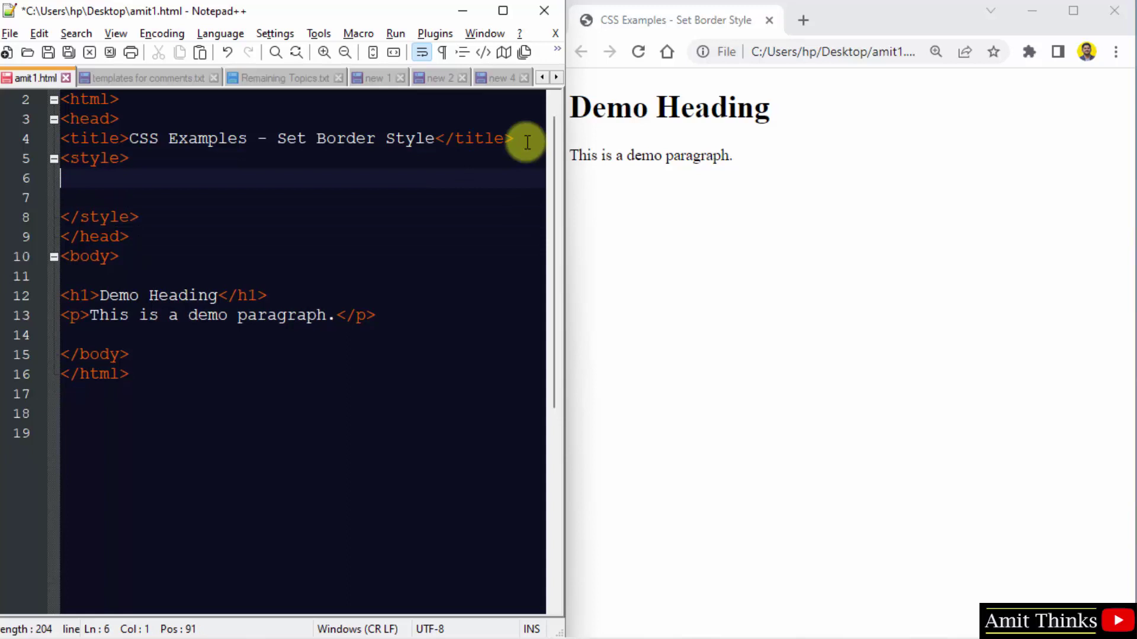
{"action": "type", "text": "p {"}
{"action": "key", "text": "Return"}
{"action": "key", "text": "Return"}
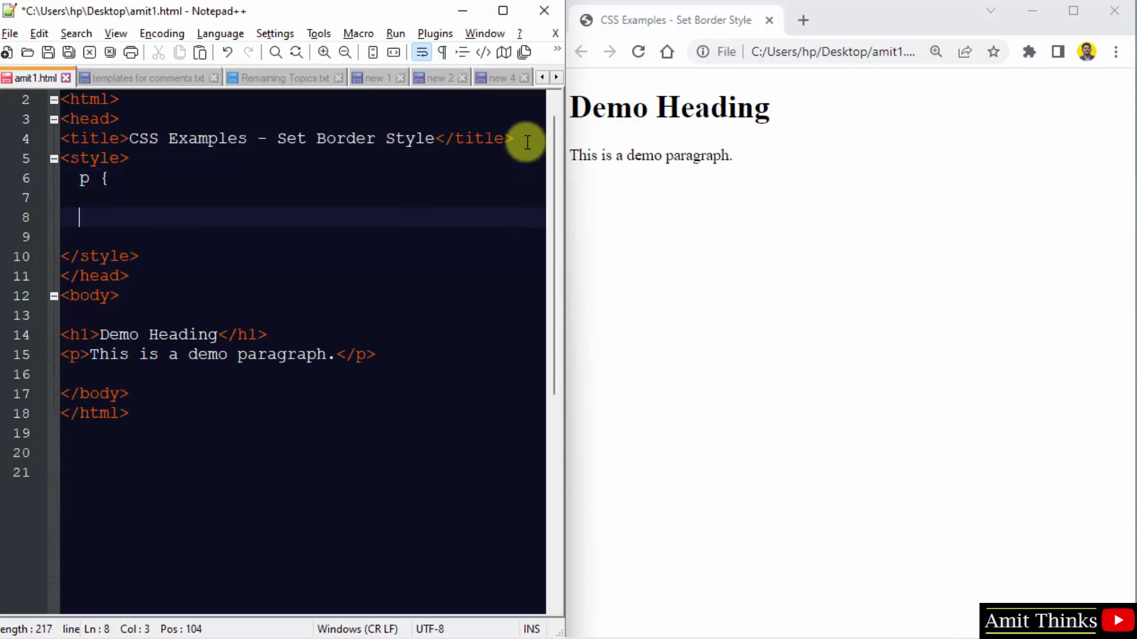
{"action": "type", "text": "}"}
{"action": "key", "text": "Up"}
{"action": "type", "text": "bo"}
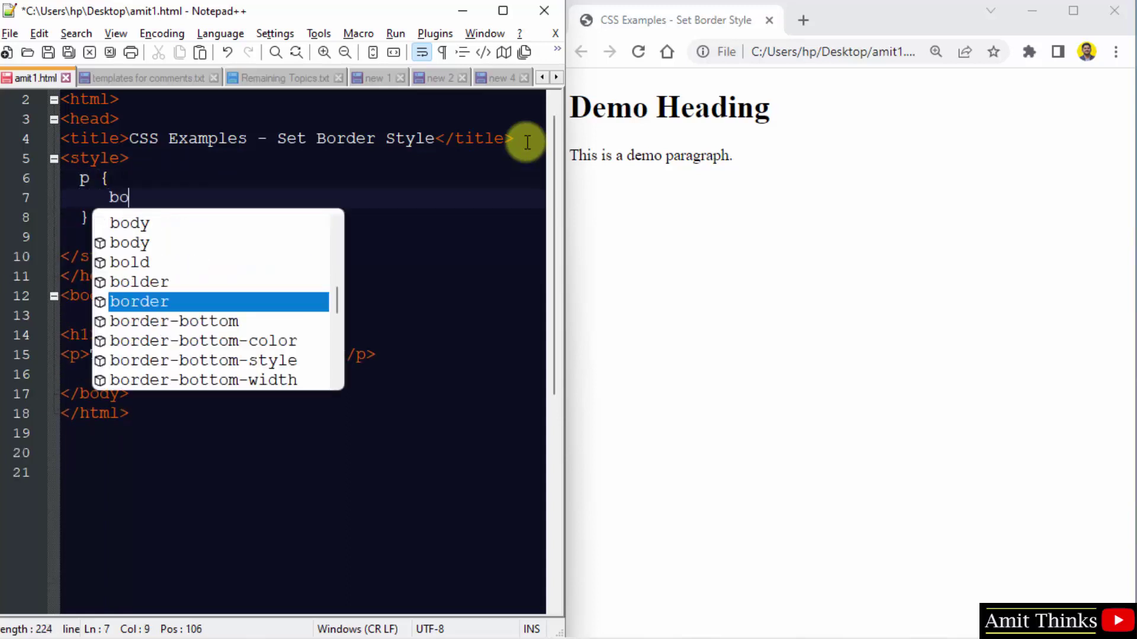
{"action": "type", "text": "rder-style"}
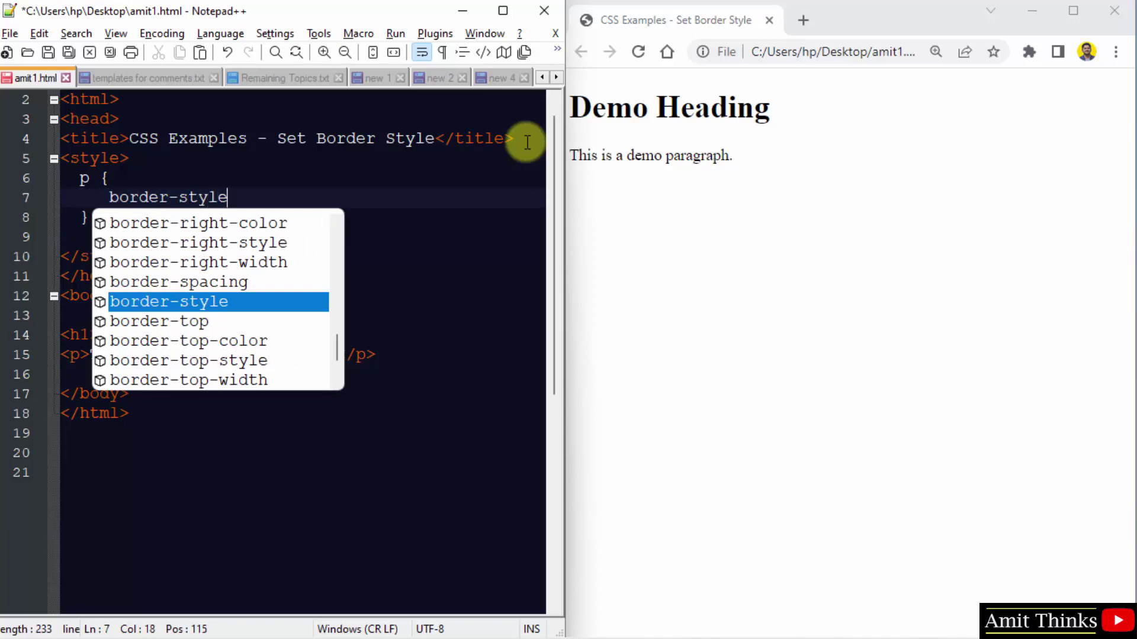
{"action": "type", "text": ": "}
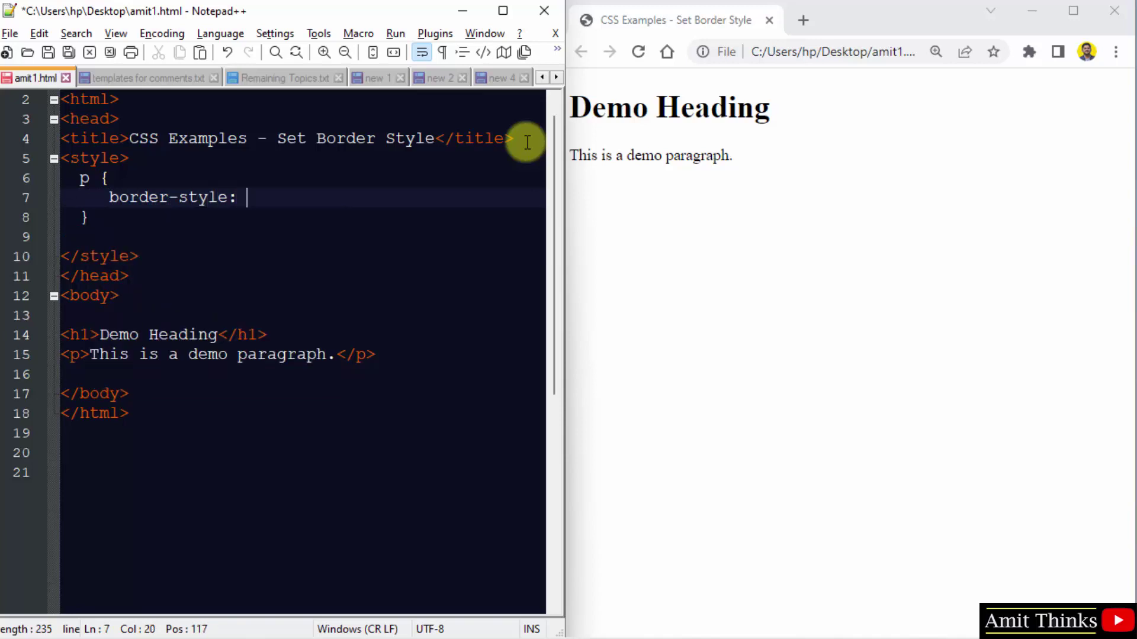
{"action": "type", "text": "solid;"}
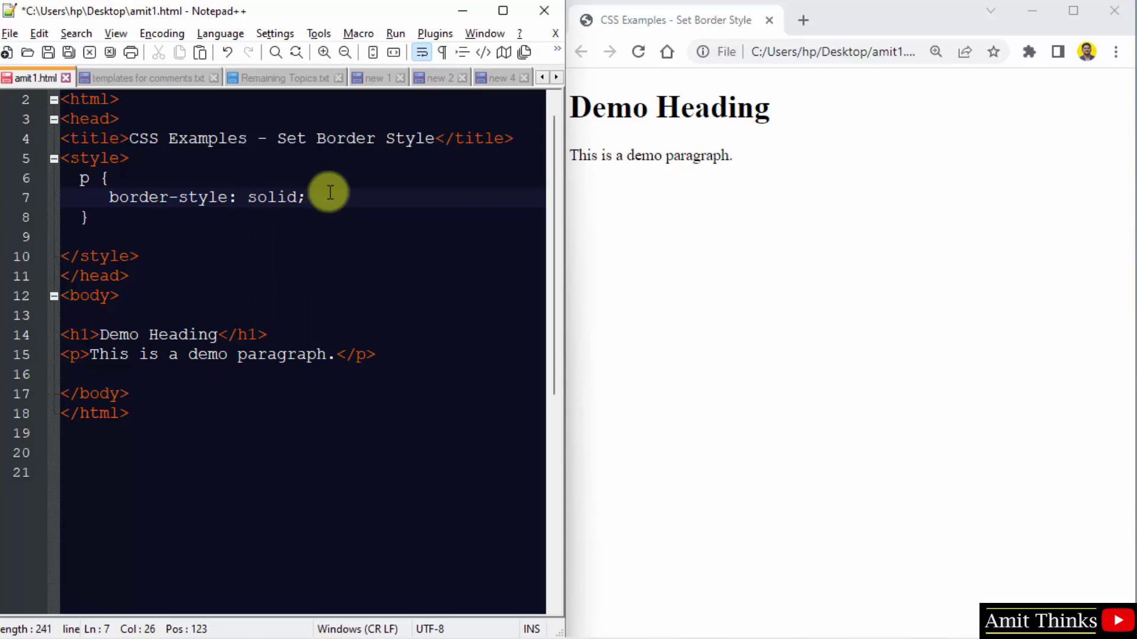
Add border-color: orange after solid, then begin the border-width: 4px line
{"action": "key", "text": "Return"}
{"action": "type", "text": "b"}
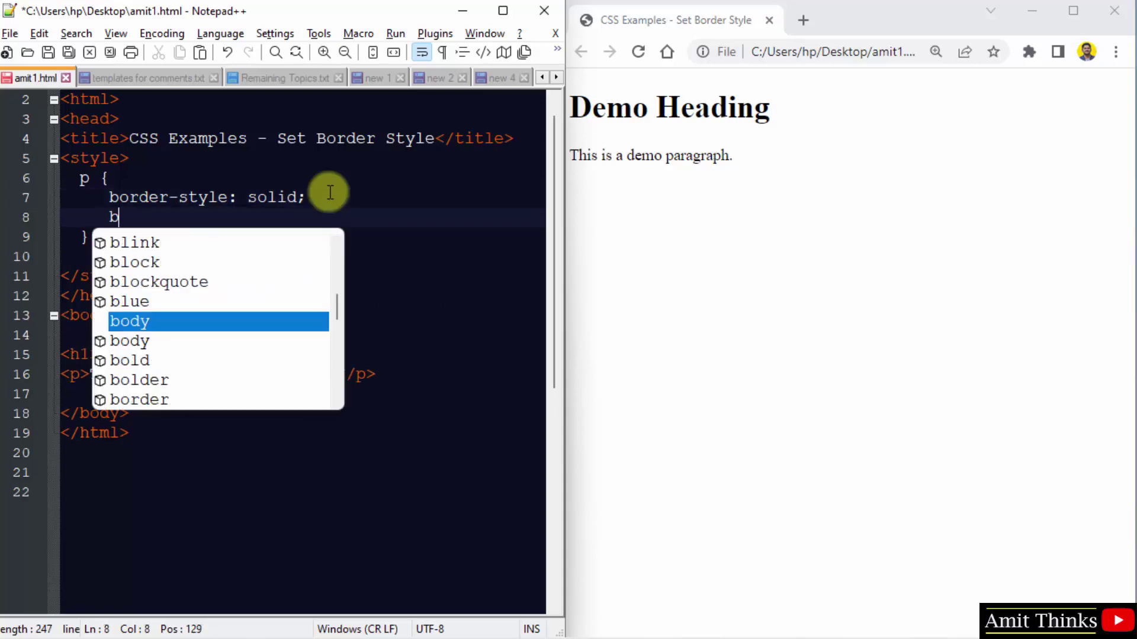
{"action": "type", "text": "order"}
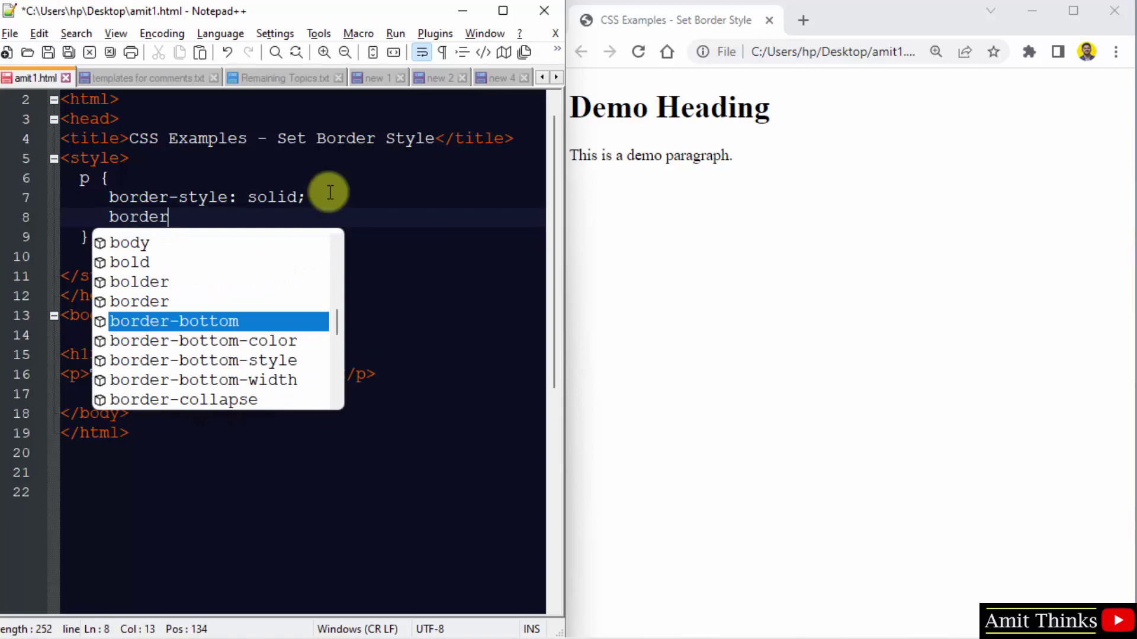
{"action": "type", "text": "-color"}
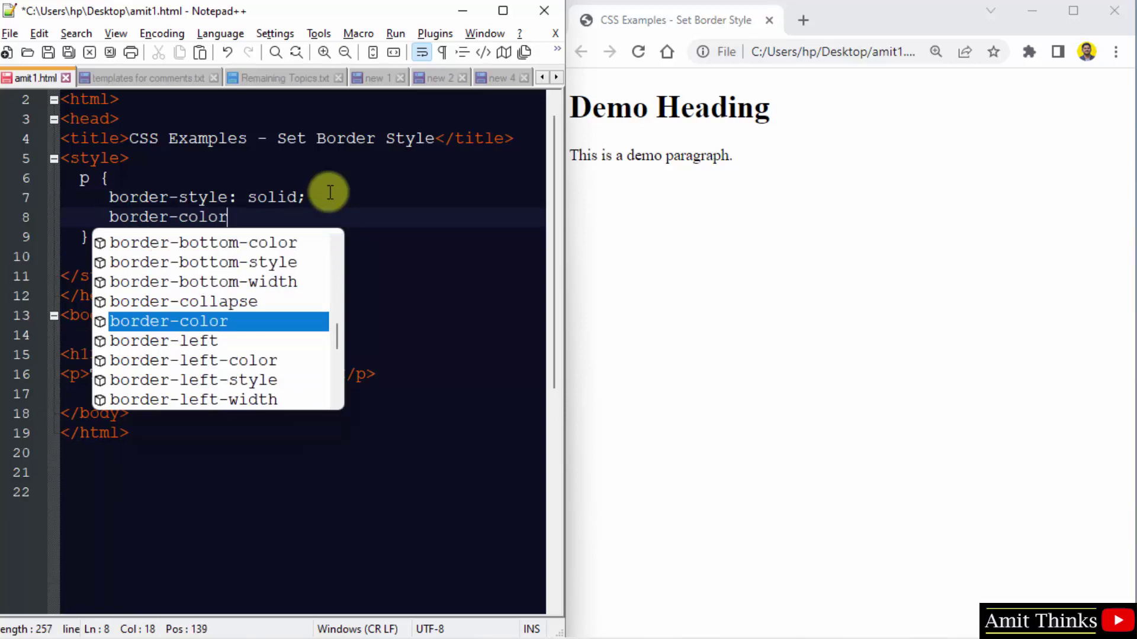
{"action": "type", "text": ": orange;"}
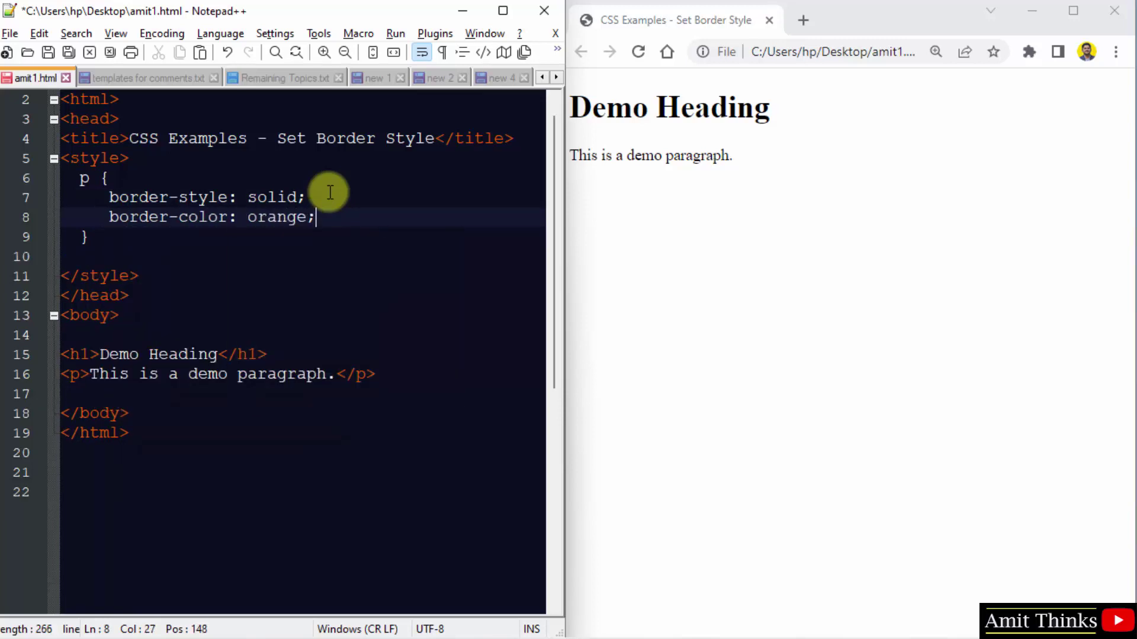
{"action": "key", "text": "Return"}
{"action": "type", "text": "border"}
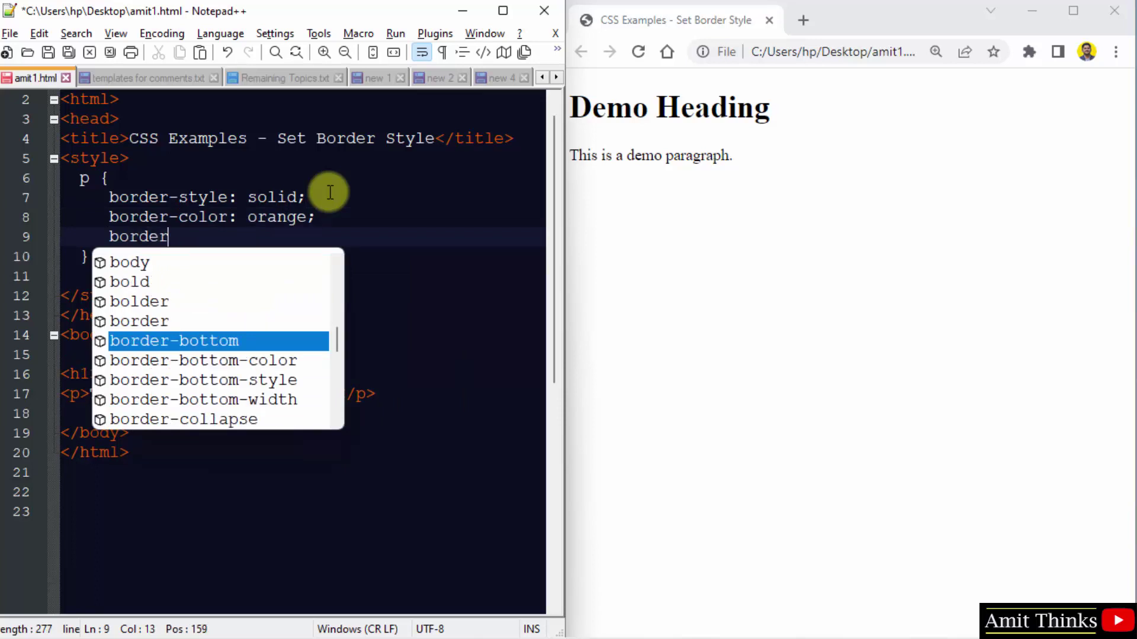
{"action": "type", "text": "-width: "}
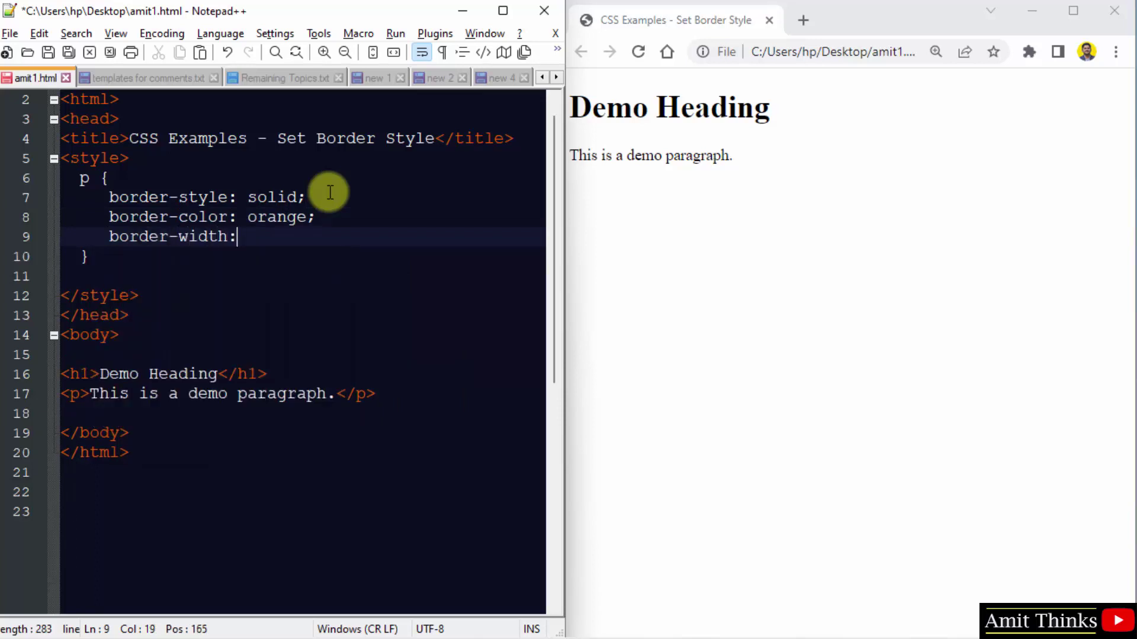
{"action": "type", "text": "4px;"}
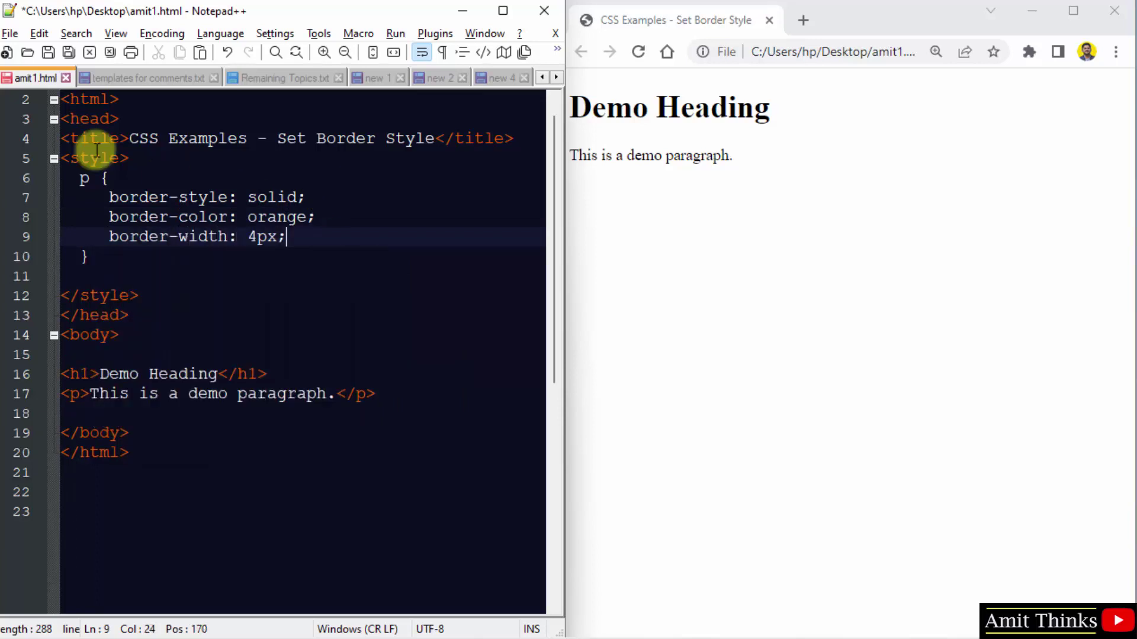
Save the HTML file and reload Chrome to show the solid orange paragraph border
{"action": "left_click", "coordinate": [13, 38]}
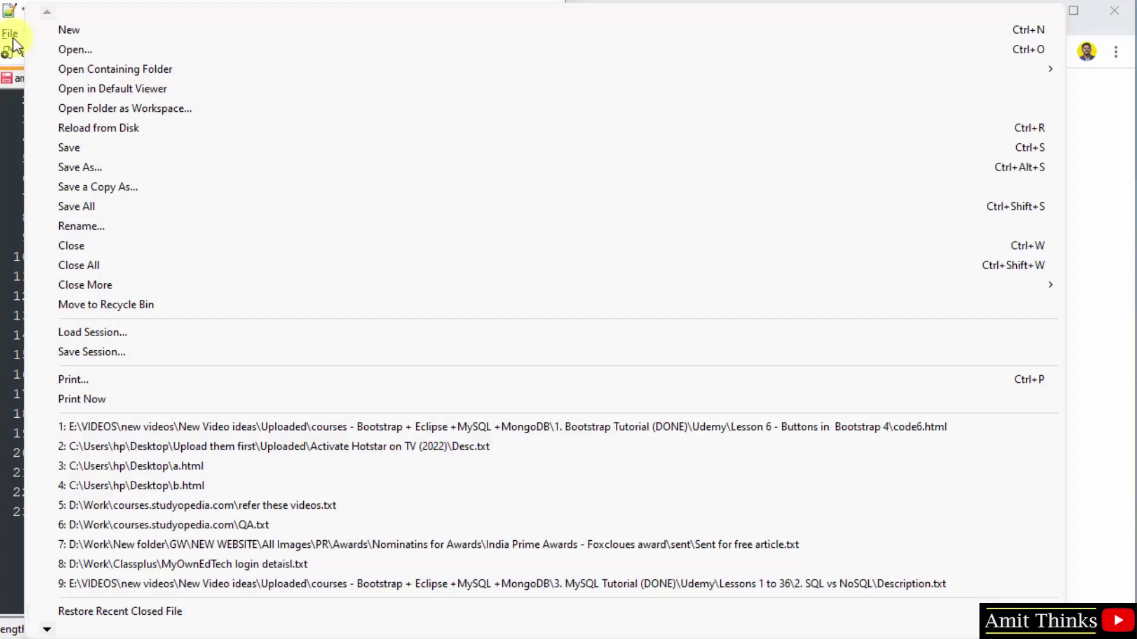
{"action": "left_click", "coordinate": [137, 148]}
{"action": "left_click", "coordinate": [179, 451]}
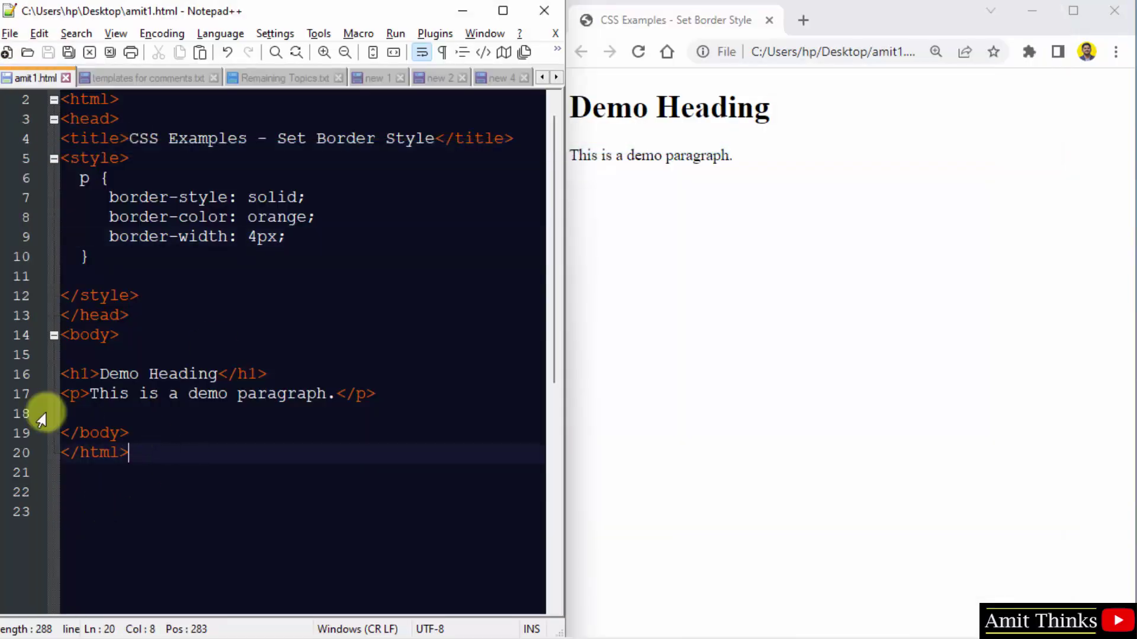
{"action": "left_click_drag", "start_coordinate": [67, 394], "coordinate": [381, 409]}
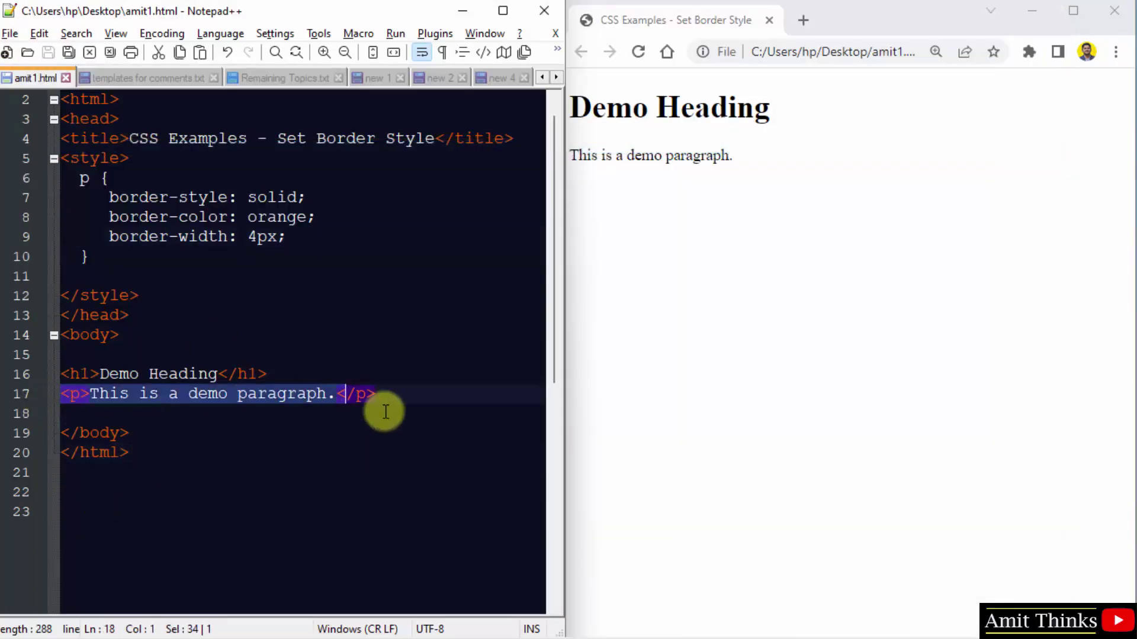
{"action": "left_click", "coordinate": [82, 179]}
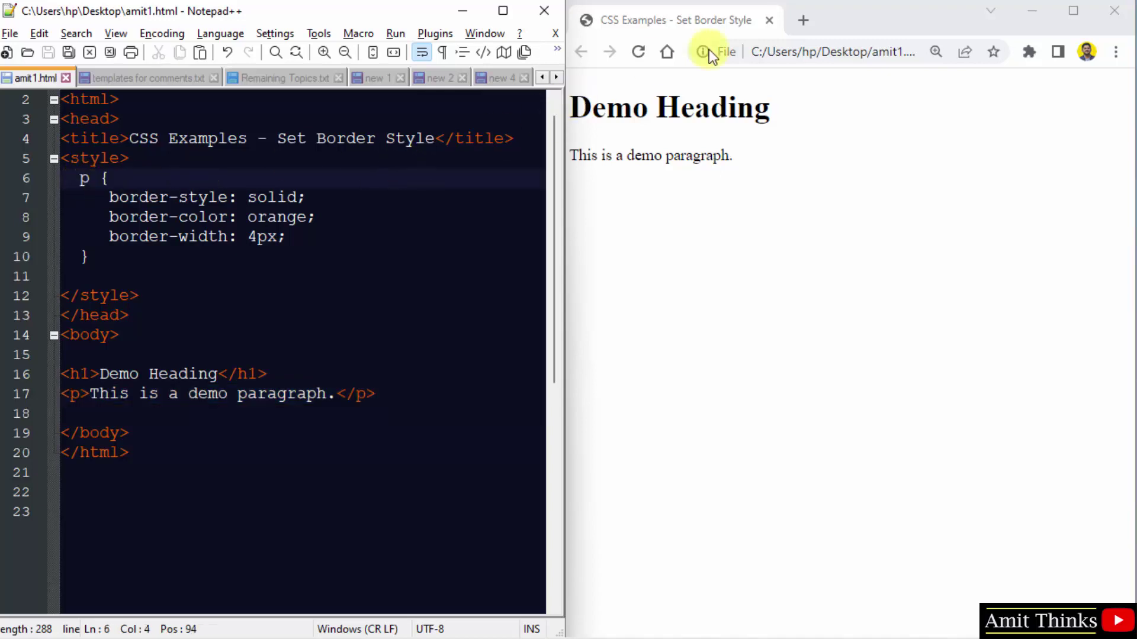
{"action": "left_click", "coordinate": [635, 51]}
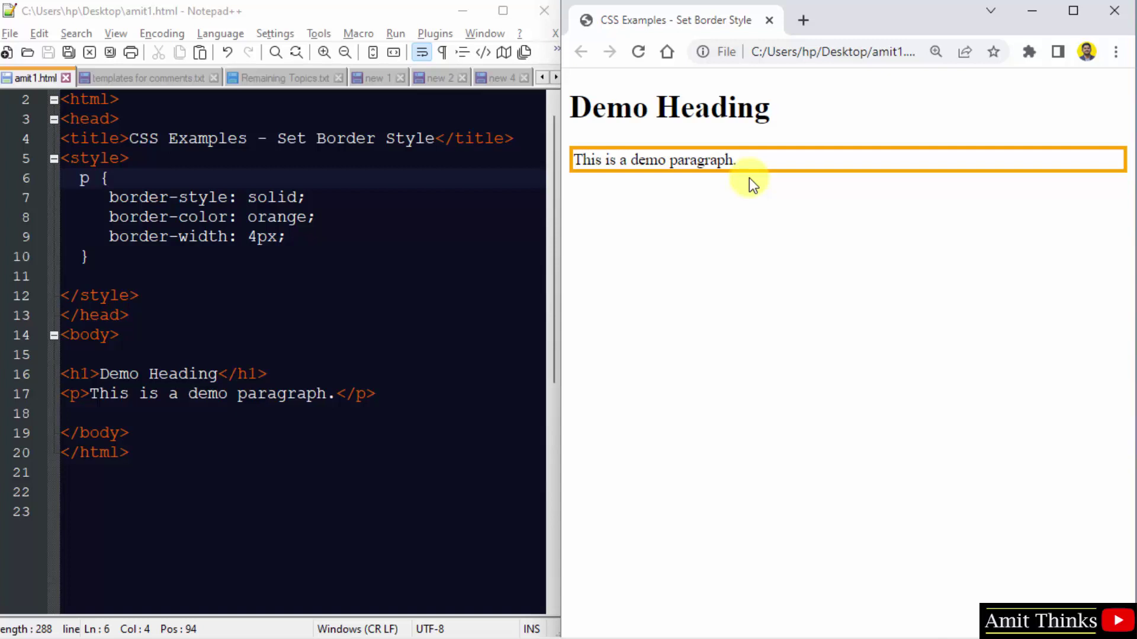
Change the border style from solid to dotted, save, and reload Chrome
{"action": "double_click", "coordinate": [277, 197]}
{"action": "type", "text": "di"}
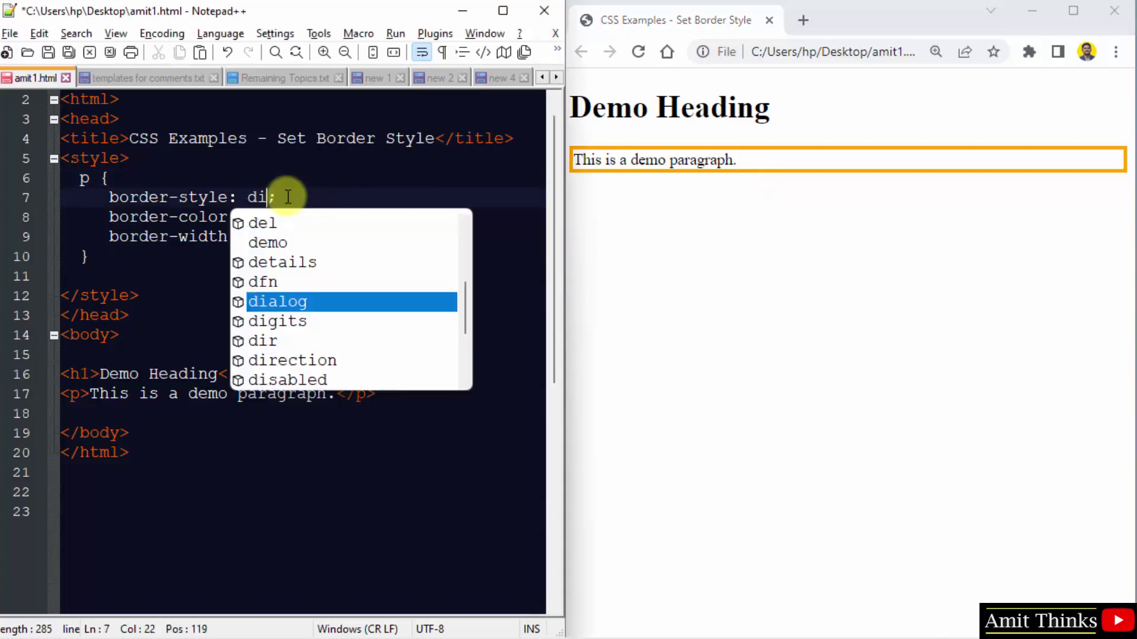
{"action": "key", "text": "BackSpace"}
{"action": "type", "text": "otted"}
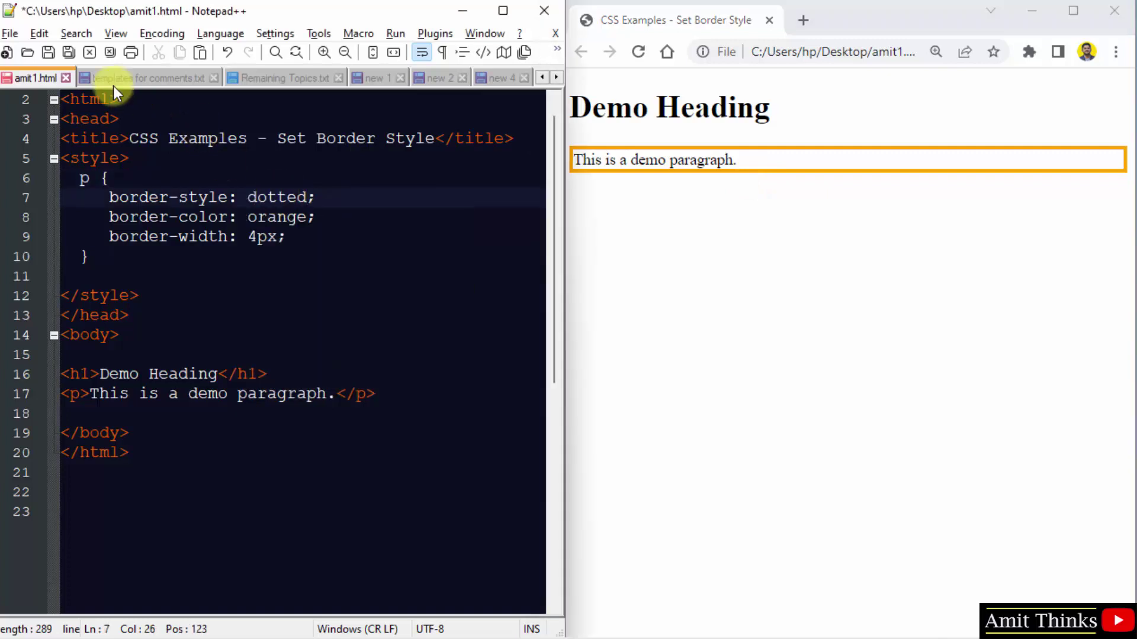
{"action": "left_click", "coordinate": [48, 55]}
{"action": "left_click", "coordinate": [638, 51]}
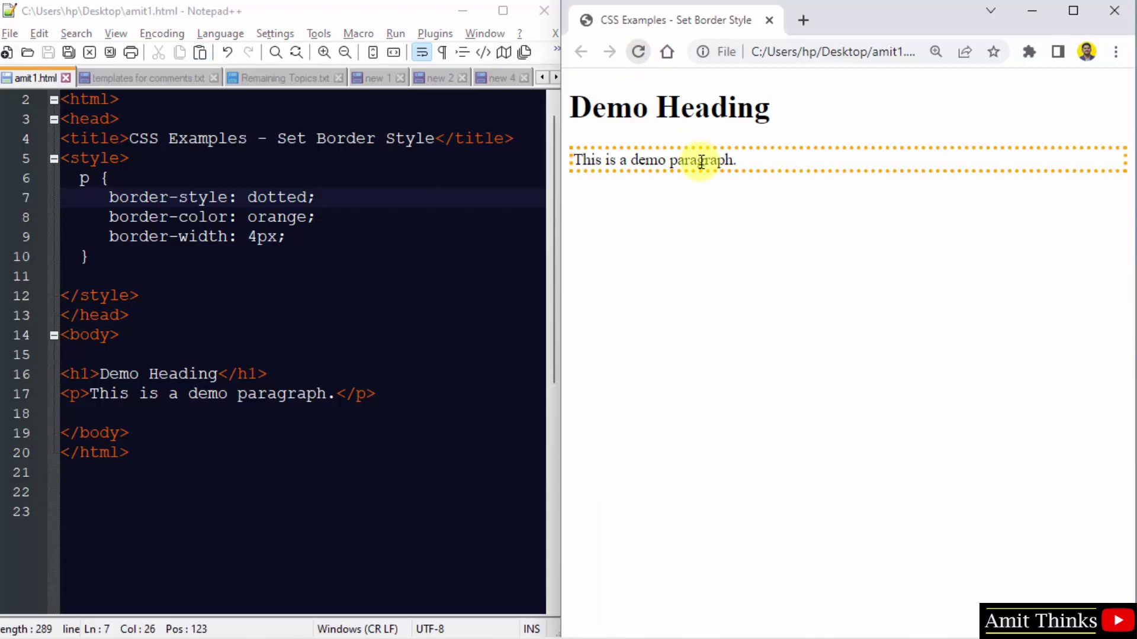
Change the border style from dotted to dashed, save, and reload Chrome
{"action": "double_click", "coordinate": [278, 198]}
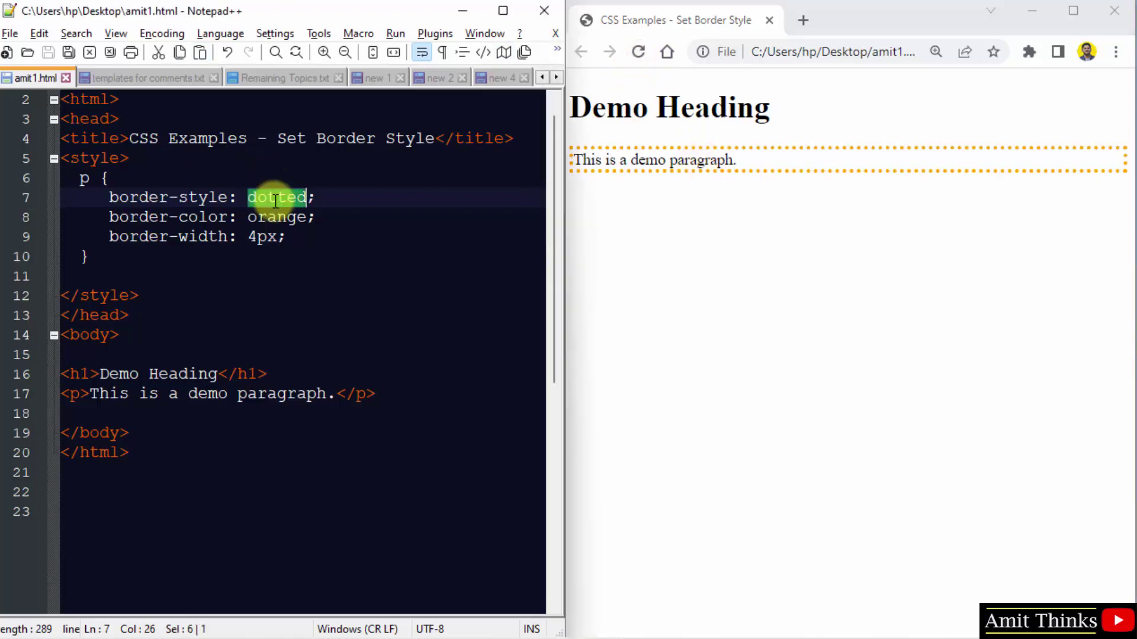
{"action": "type", "text": "dashed"}
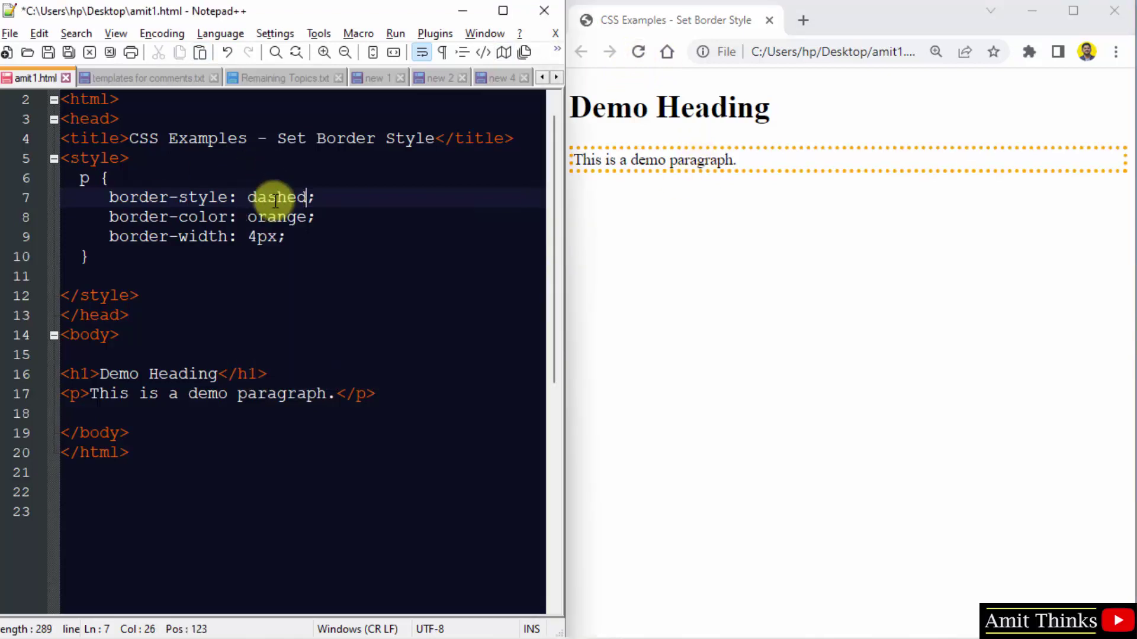
{"action": "left_click", "coordinate": [48, 54]}
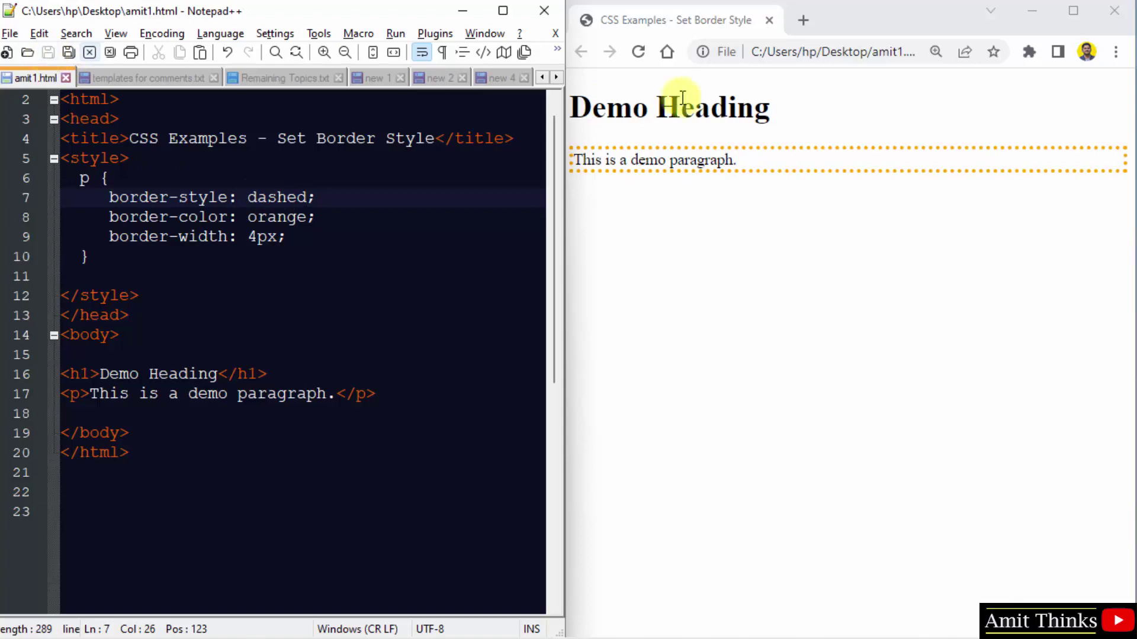
{"action": "left_click", "coordinate": [637, 54]}
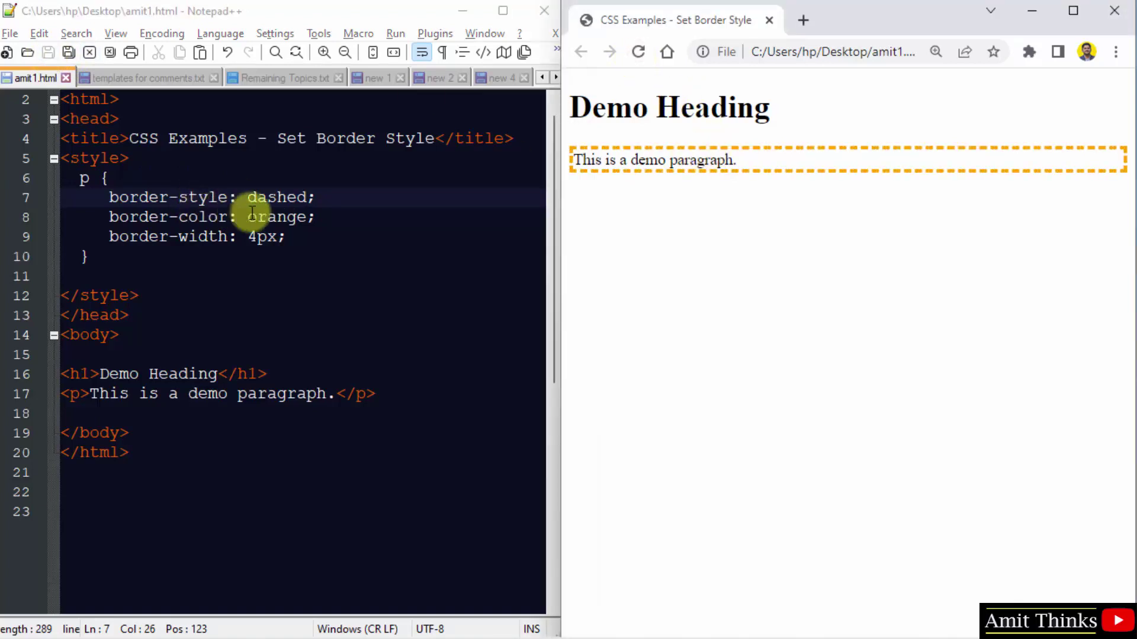
Replace dashed with double, save, and reload Chrome to show the double border
{"action": "double_click", "coordinate": [280, 197]}
{"action": "type", "text": "double"}
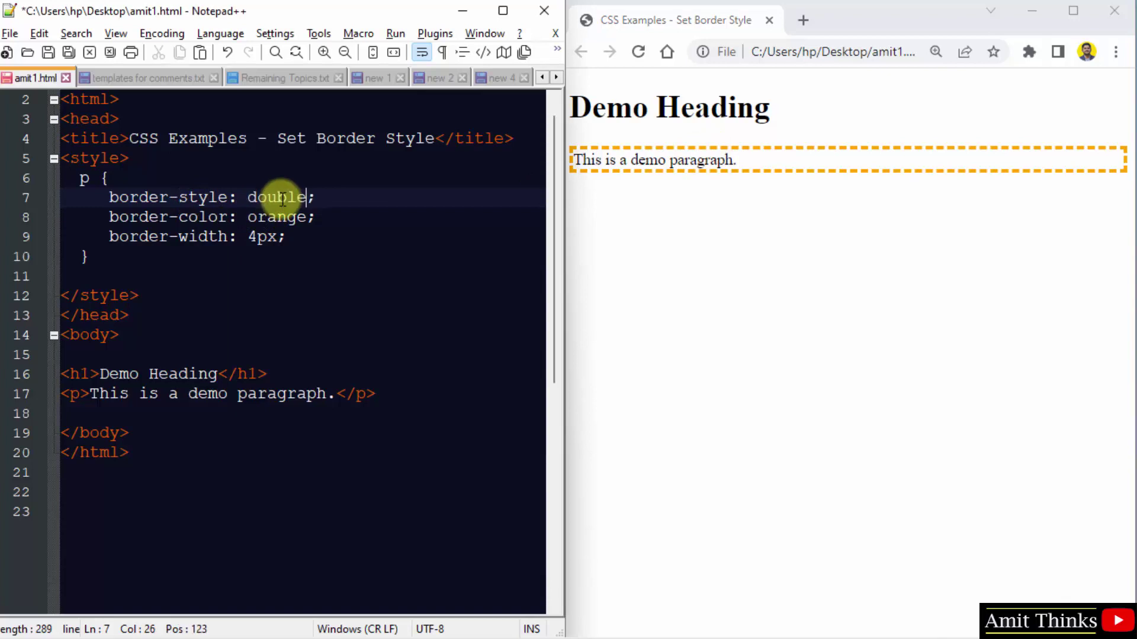
{"action": "left_click", "coordinate": [46, 53]}
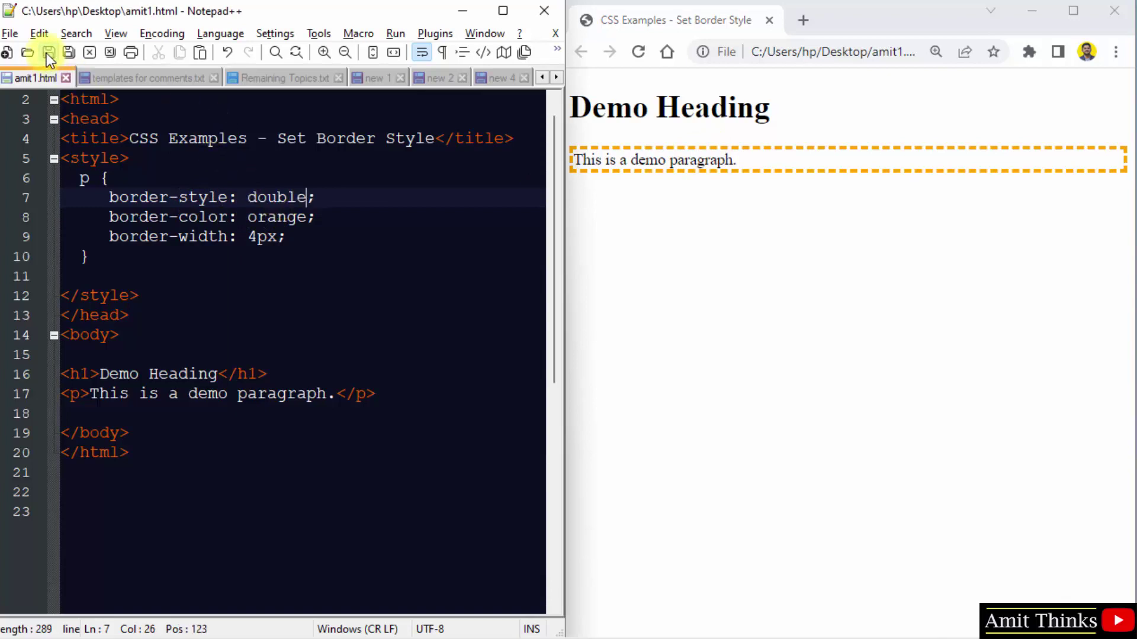
{"action": "left_click", "coordinate": [637, 54]}
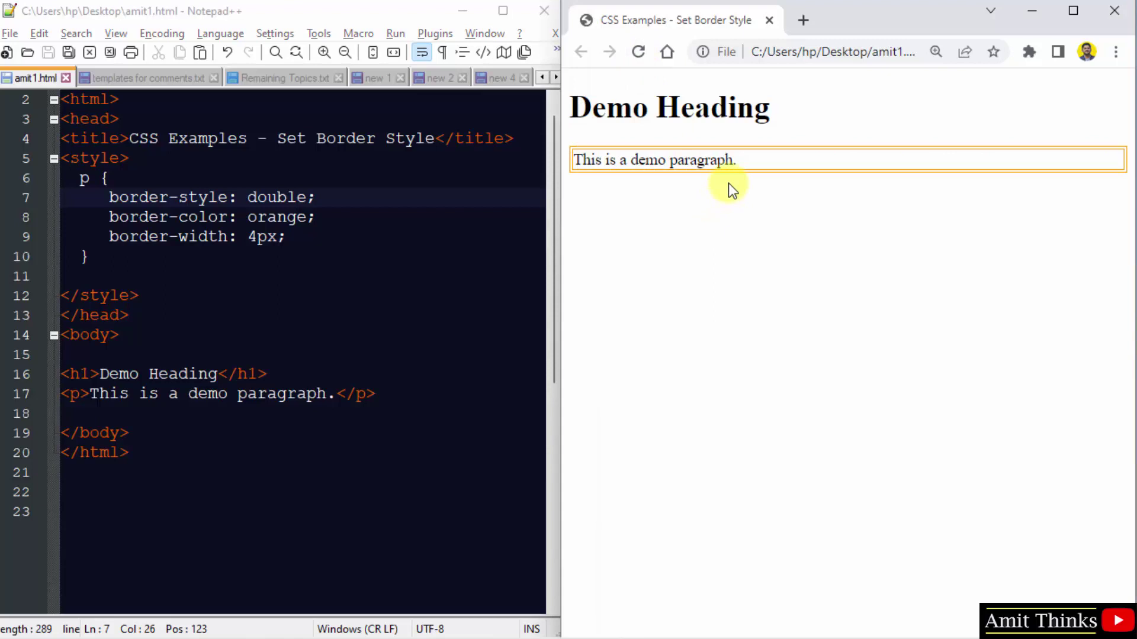